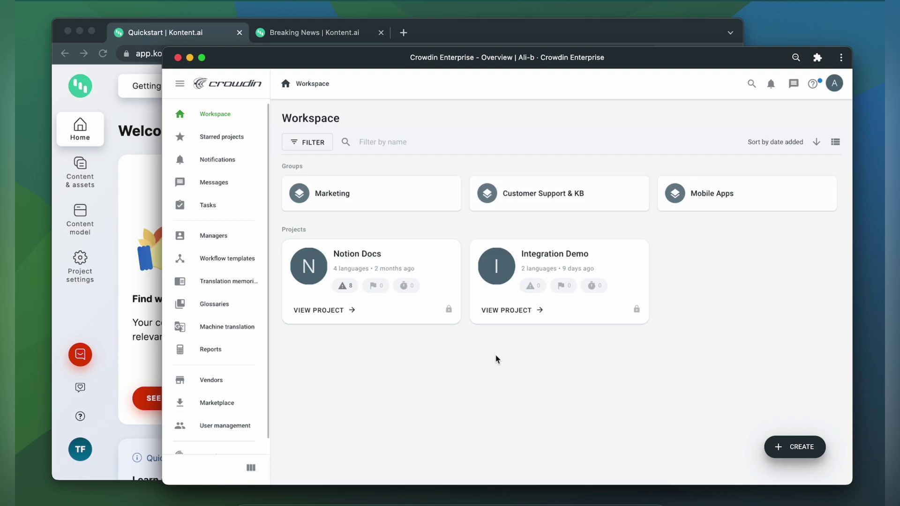
# - Find the Kontent.ai app in the Marketplace by searching 'kont' and install it
pyautogui.click(225, 401)
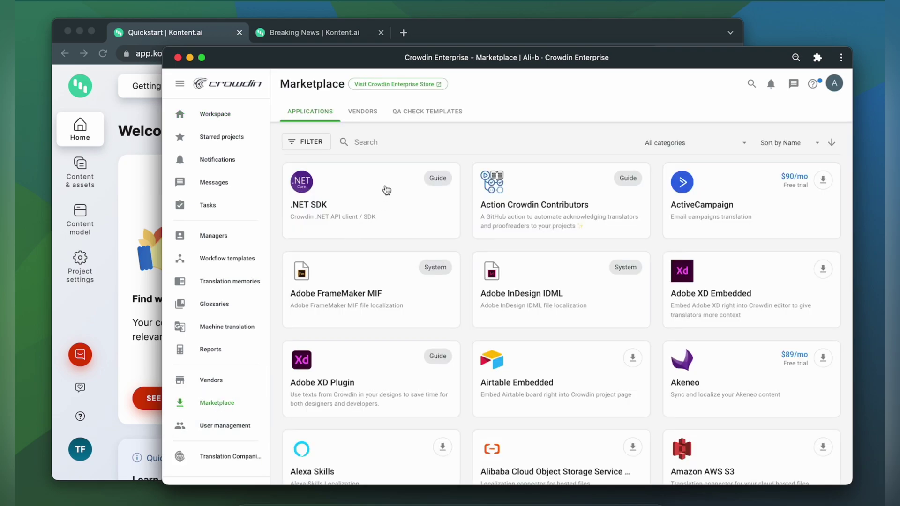
pyautogui.click(375, 142)
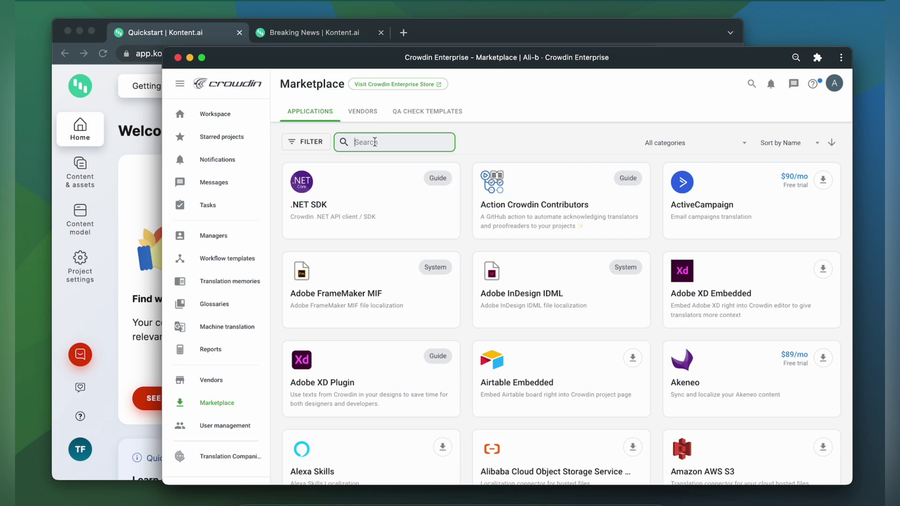
pyautogui.write('kont')
pyautogui.click(442, 180)
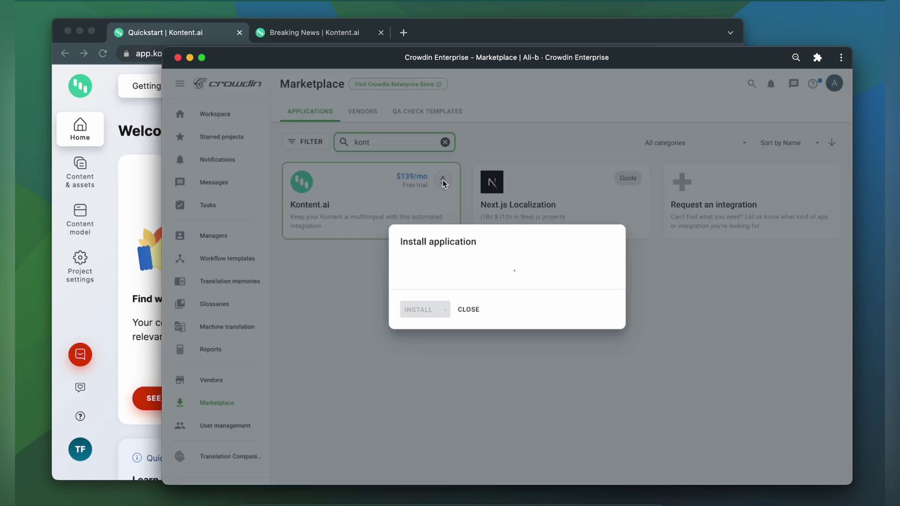
pyautogui.click(418, 402)
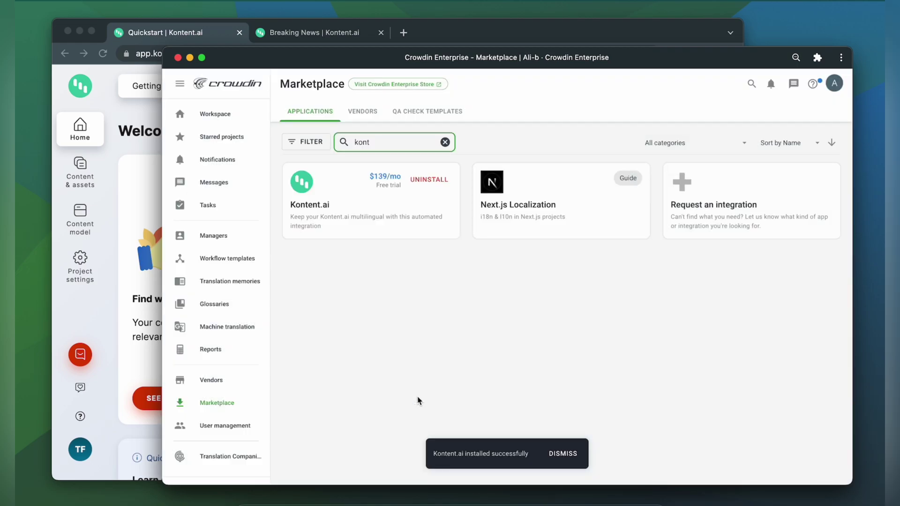
# - Open the Kontent.ai integration of the Integration Demo project, filtering its integrations by 'kont'
pyautogui.click(231, 114)
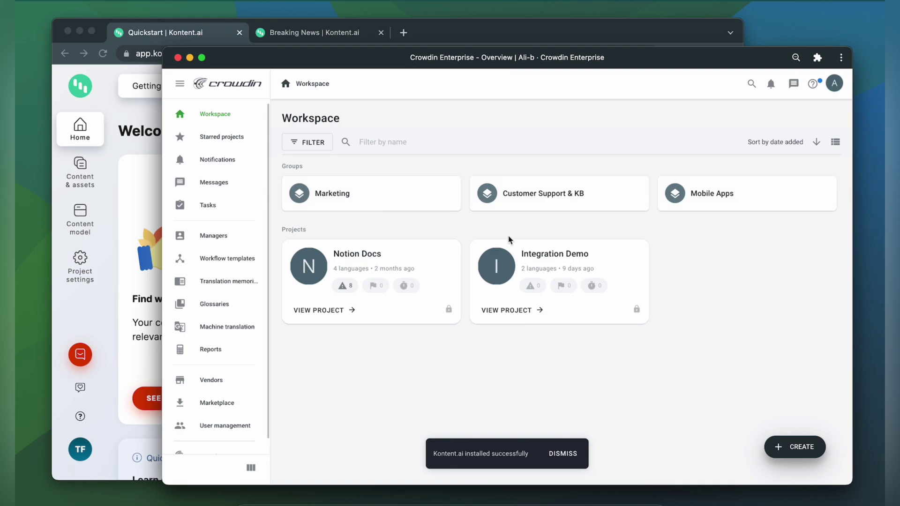
pyautogui.click(527, 253)
pyautogui.scroll(-2, 209, 351)
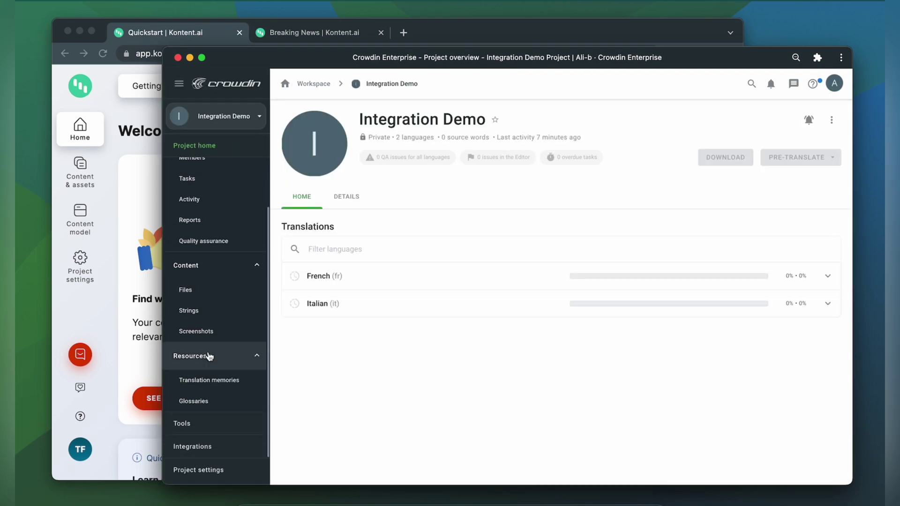
pyautogui.click(211, 449)
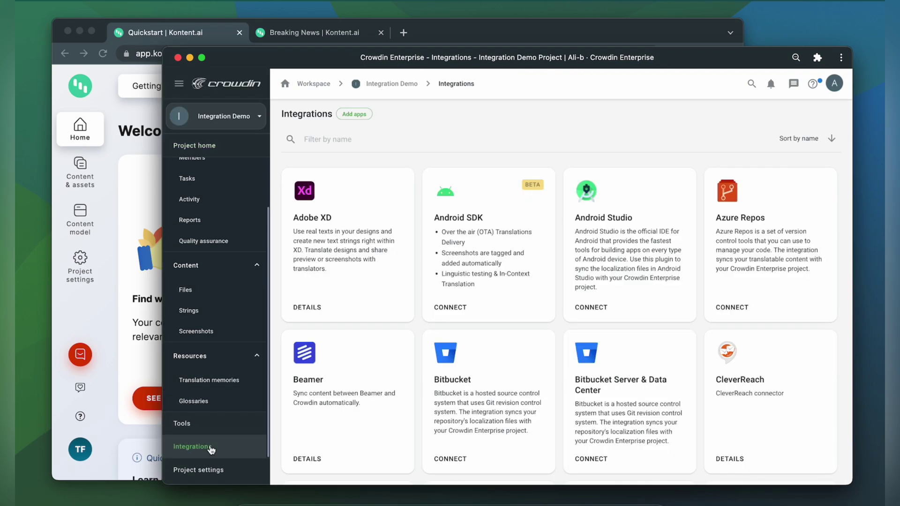
pyautogui.click(336, 142)
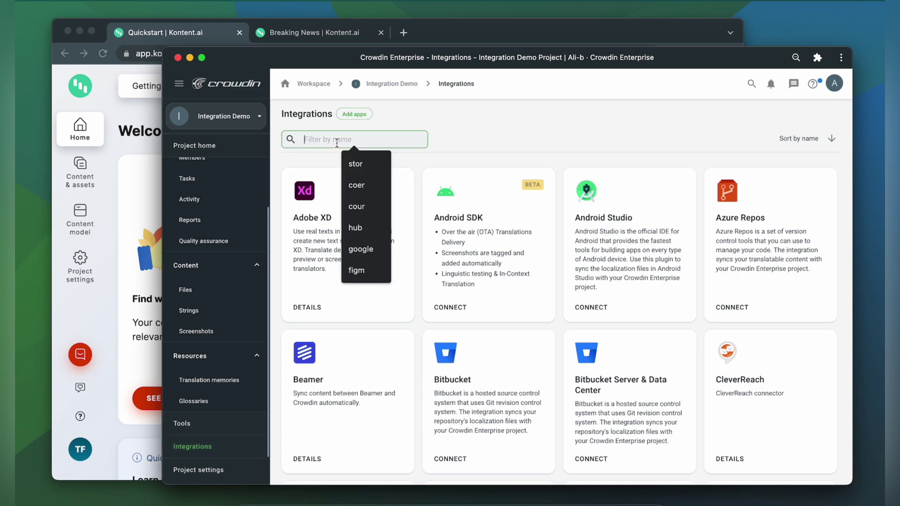
pyautogui.write('kont')
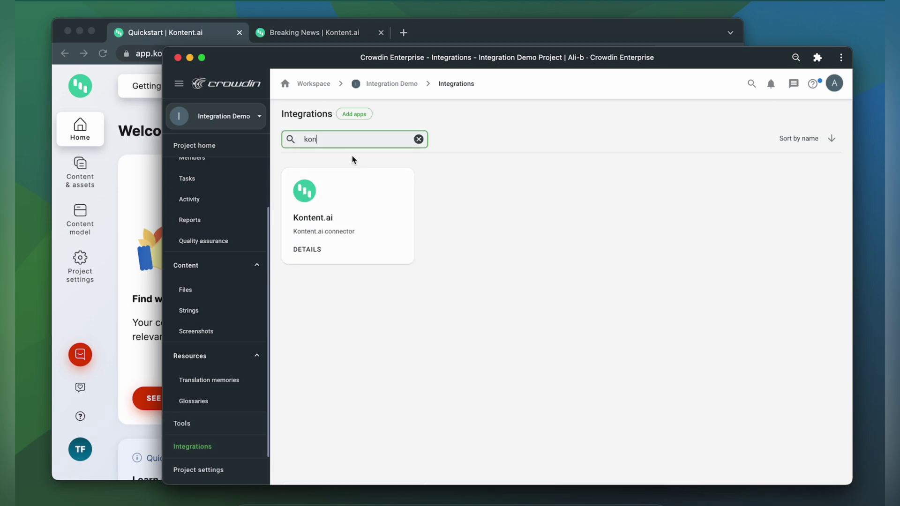
pyautogui.click(374, 207)
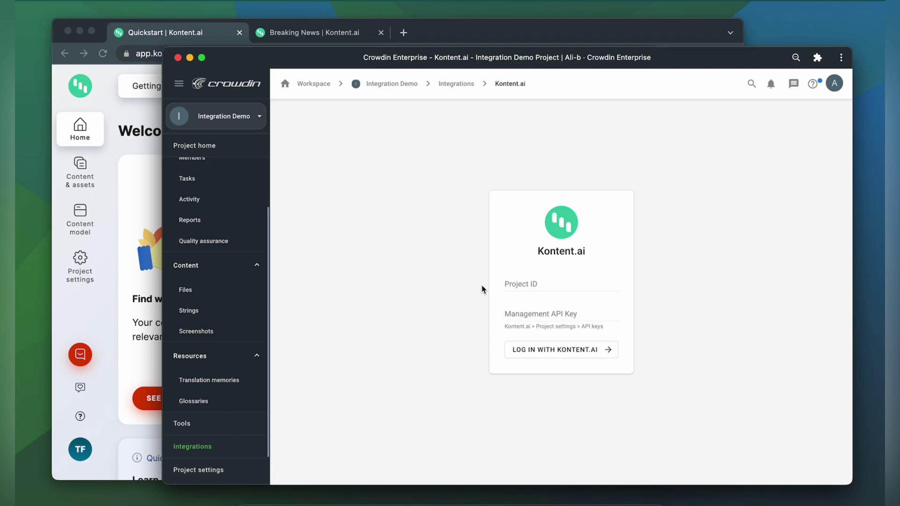
# - Open the API keys page in the Kontent.ai project settings
pyautogui.click(91, 311)
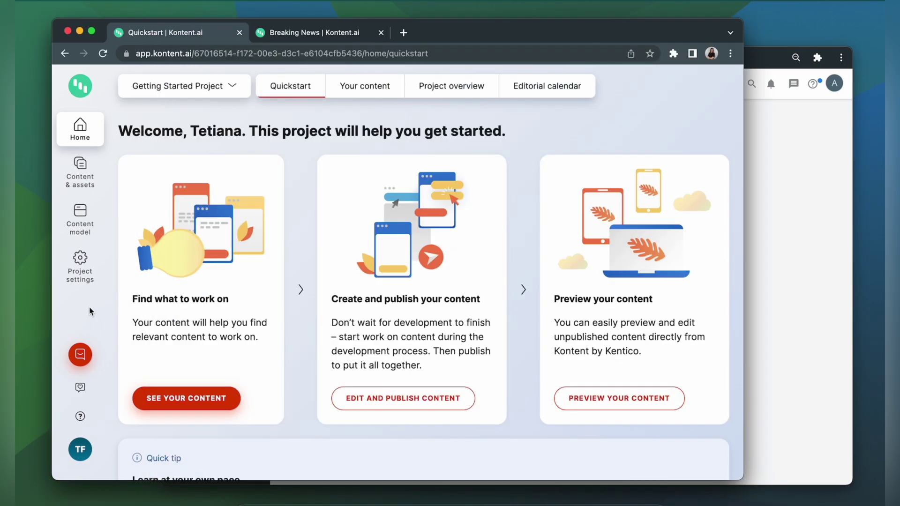
pyautogui.click(80, 270)
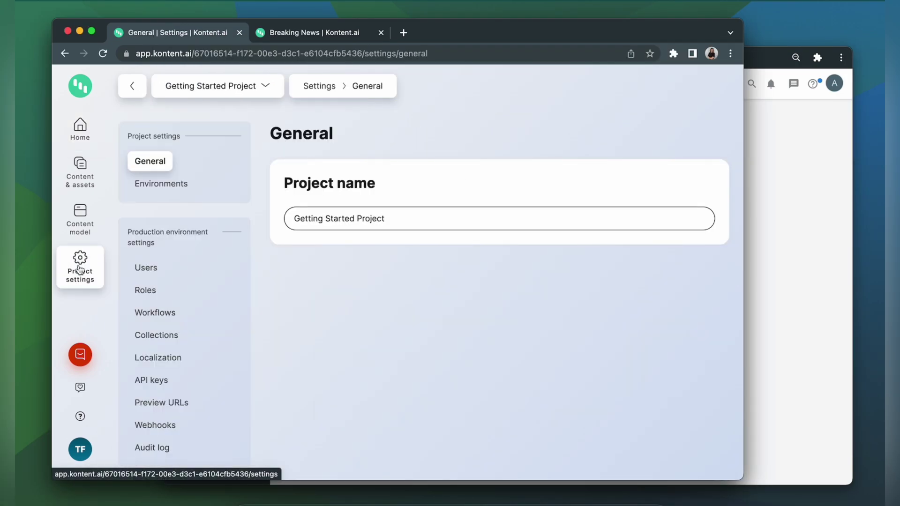
pyautogui.click(152, 382)
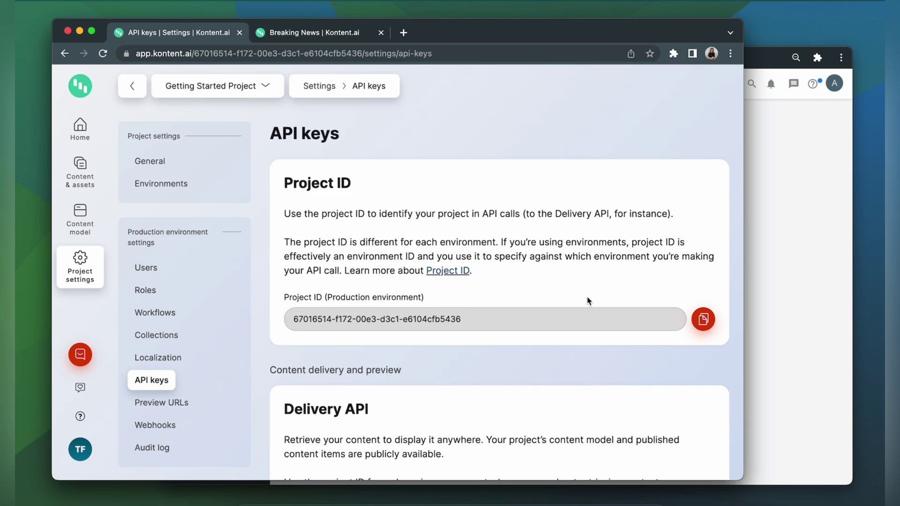
pyautogui.scroll(-8, 590, 301)
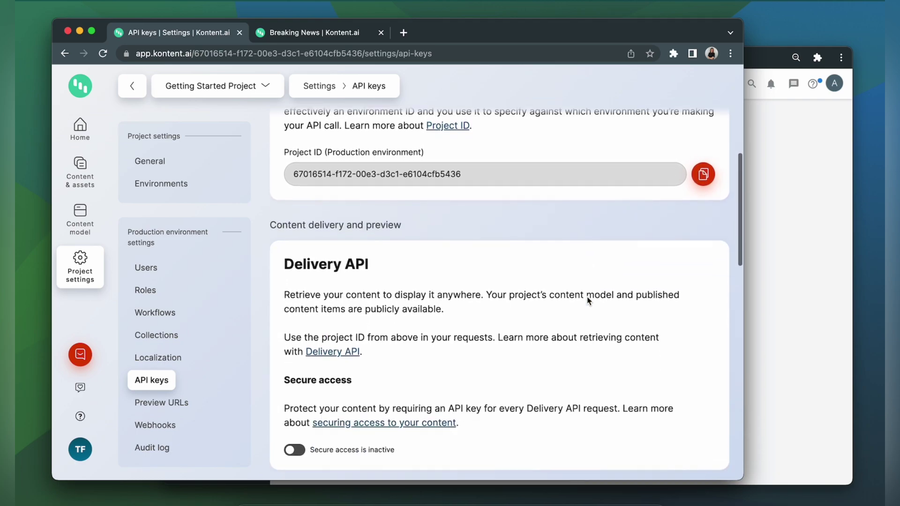
pyautogui.scroll(-6, 589, 300)
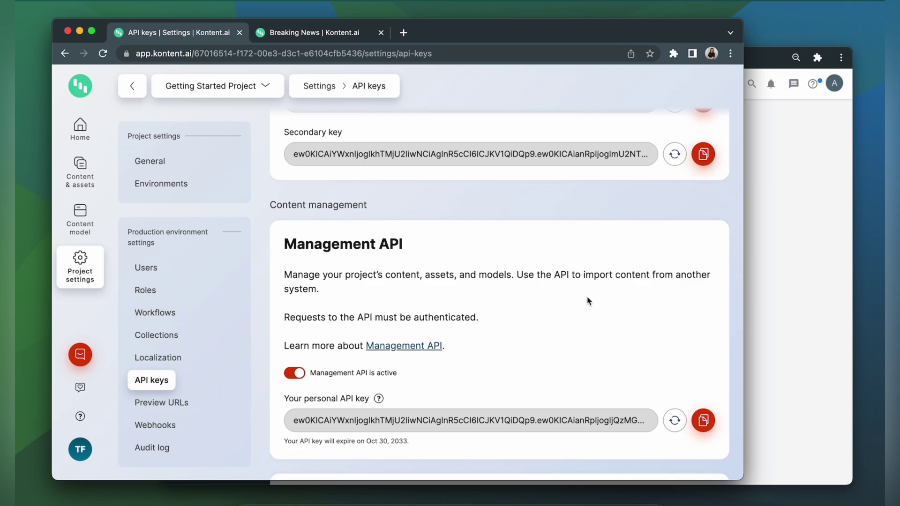
pyautogui.scroll(8, 586, 302)
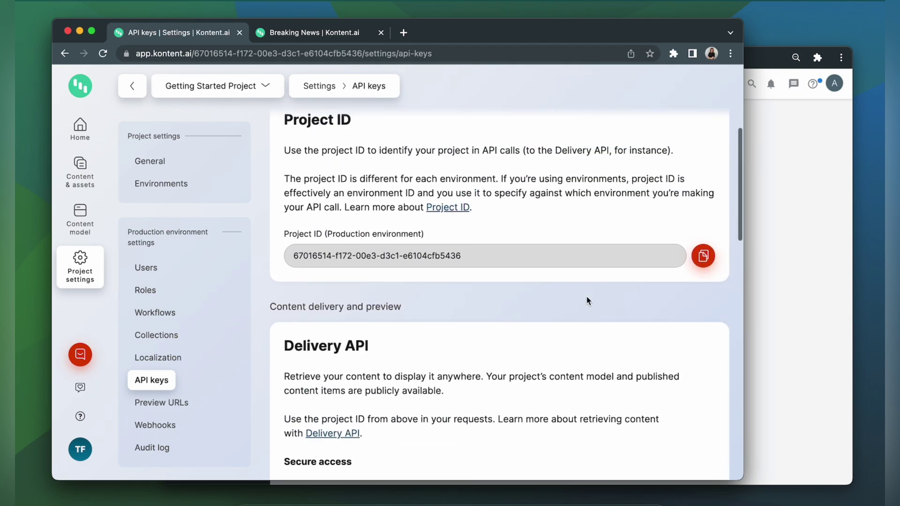
# - Copy the production Project ID from Kontent.ai into Crowdin's Project ID field
pyautogui.click(704, 256)
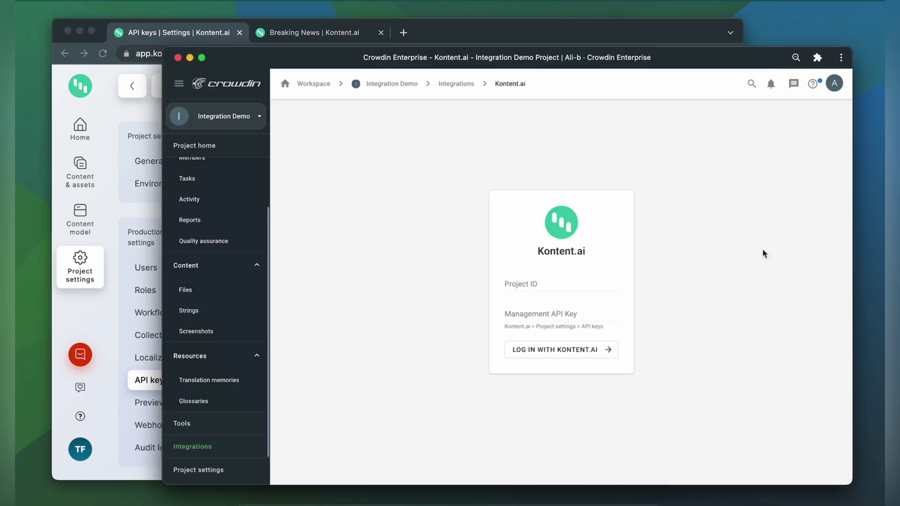
pyautogui.write('67016514-f172-00e3-d3c1-e6104cfb5436')
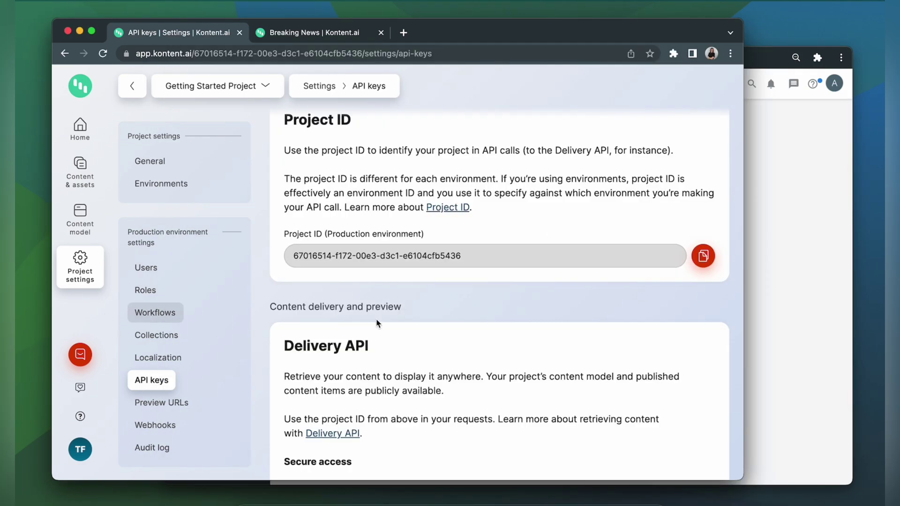
pyautogui.scroll(-8, 513, 388)
pyautogui.click(790, 357)
# - Paste the Management API key, log in to Kontent.ai, and tick the Landing page content type for syncing
pyautogui.click(569, 312)
pyautogui.press('super+v')
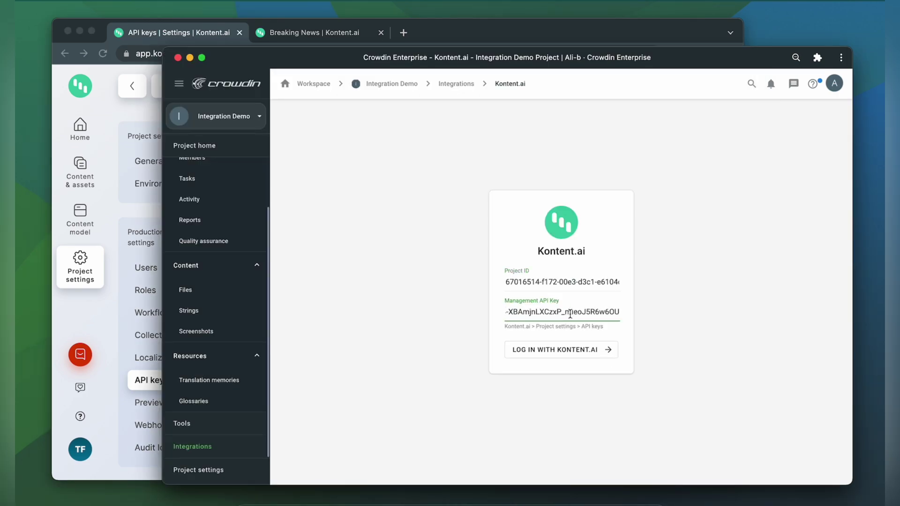
pyautogui.click(557, 352)
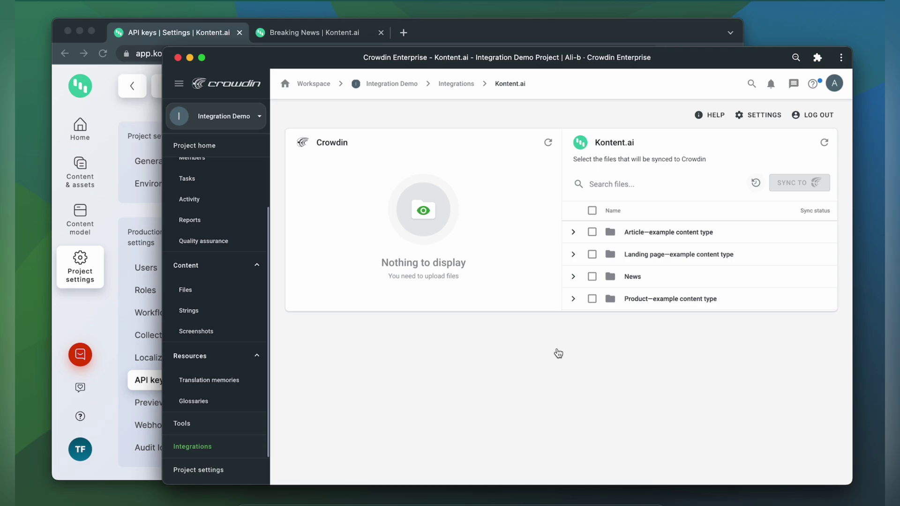
pyautogui.click(821, 264)
# - Add and save an Italian language in Kontent.ai Localization, falling back to Default language
pyautogui.click(81, 280)
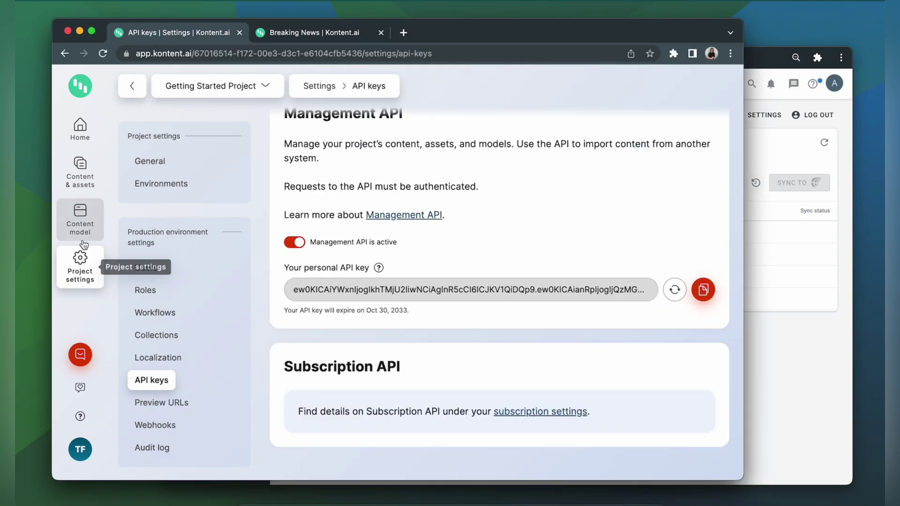
pyautogui.click(144, 355)
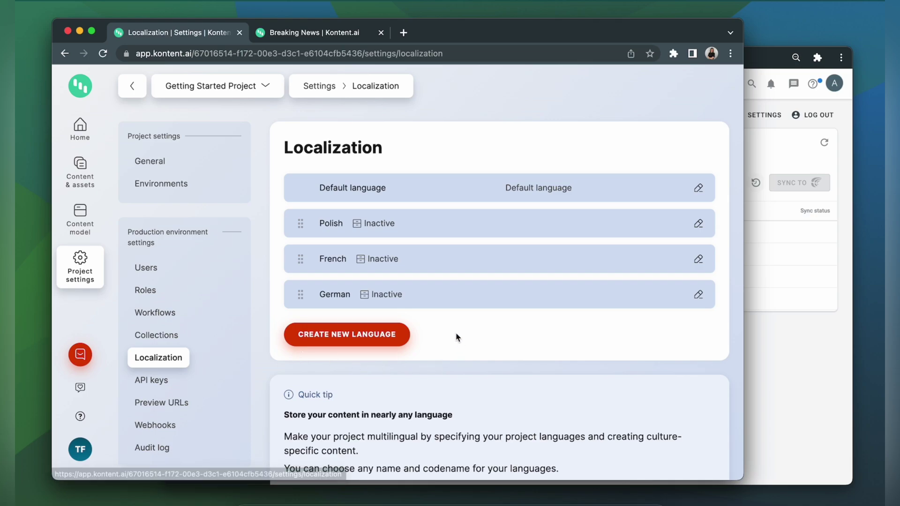
pyautogui.click(361, 334)
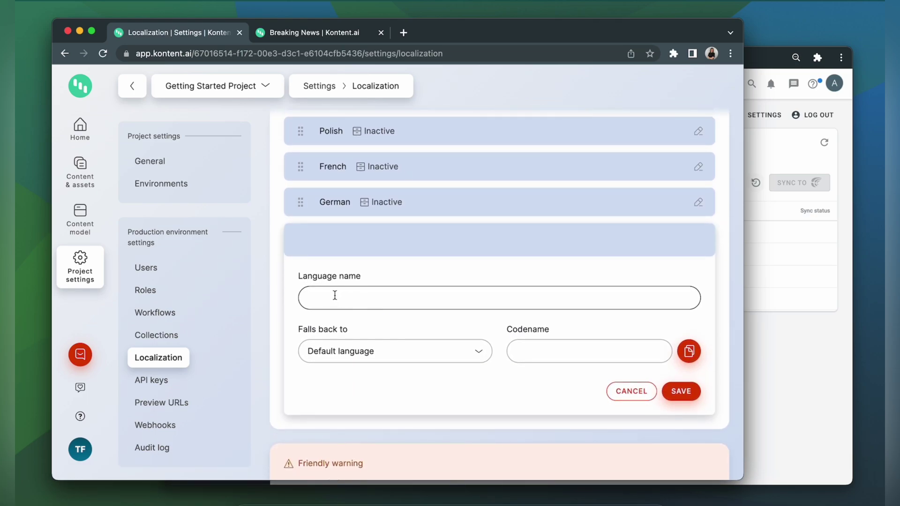
pyautogui.write('Ita')
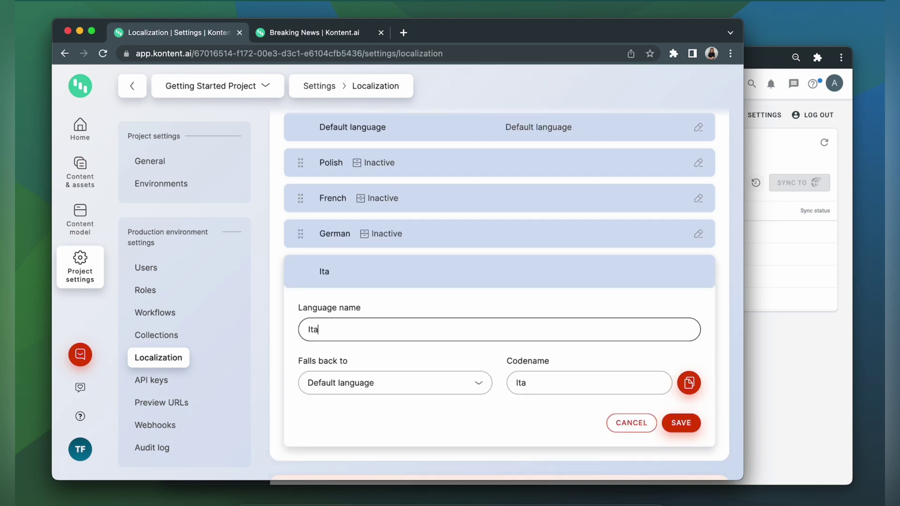
pyautogui.write('lian')
pyautogui.click(680, 424)
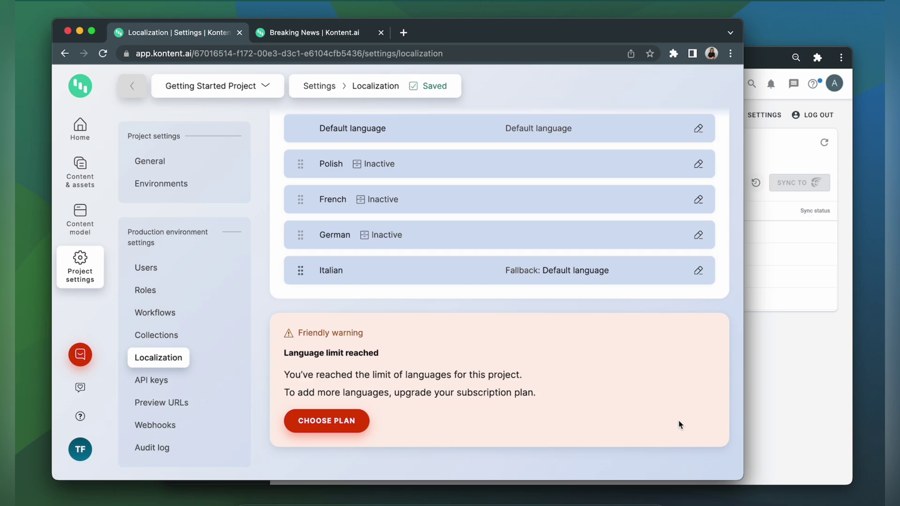
pyautogui.click(778, 382)
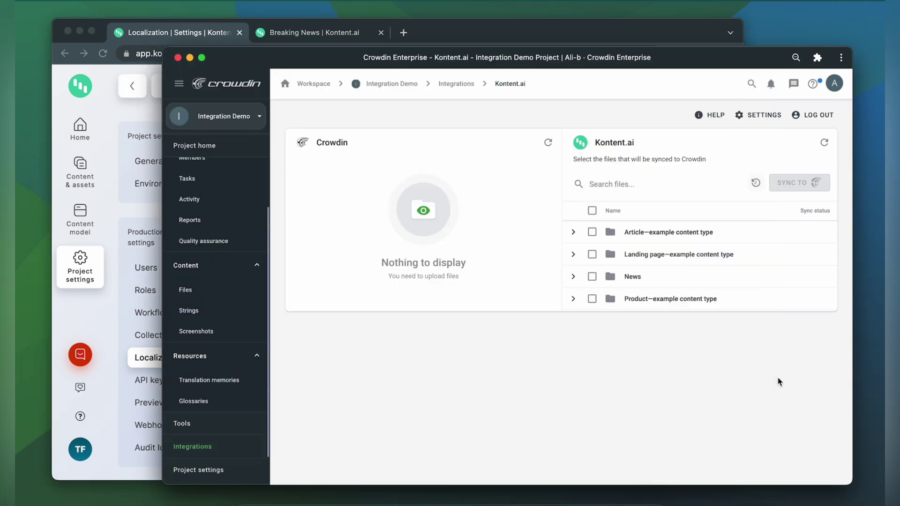
# - Map Italian in Crowdin to Italian in Kontent.ai in the integration settings and save
pyautogui.click(759, 117)
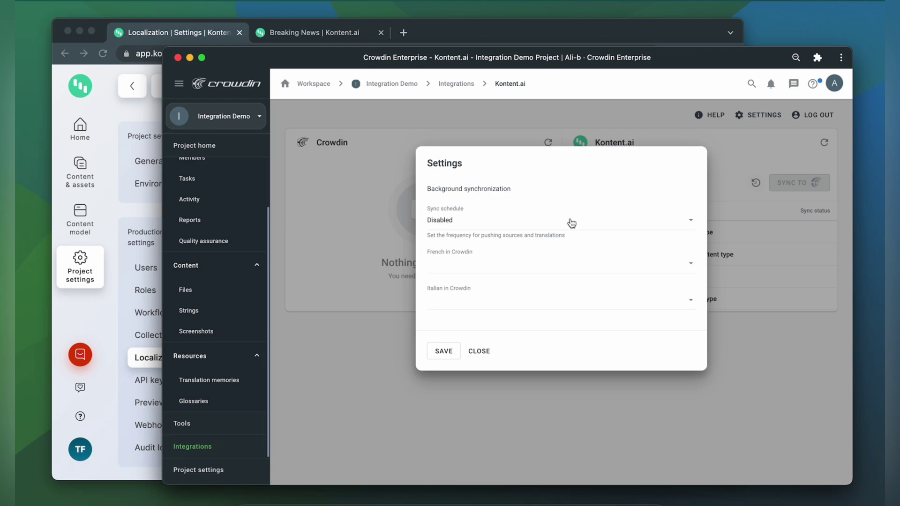
pyautogui.click(543, 302)
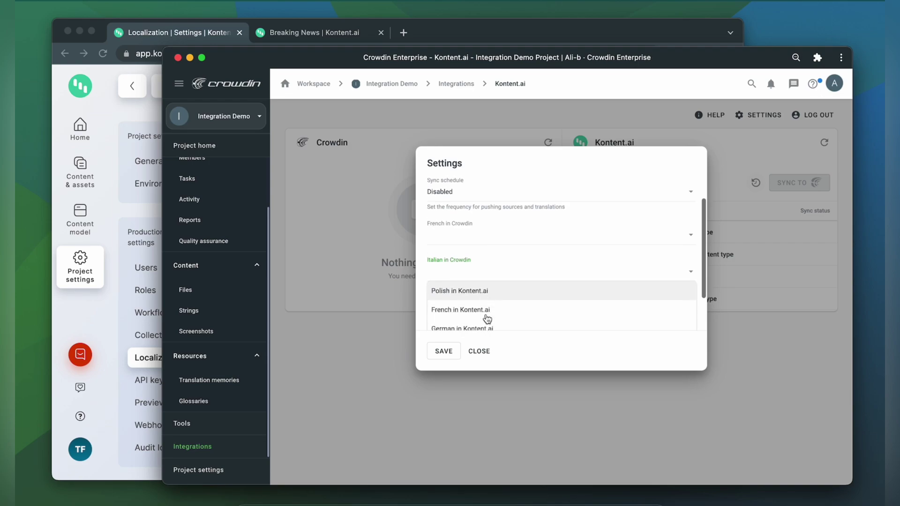
pyautogui.scroll(-2, 488, 319)
pyautogui.click(476, 308)
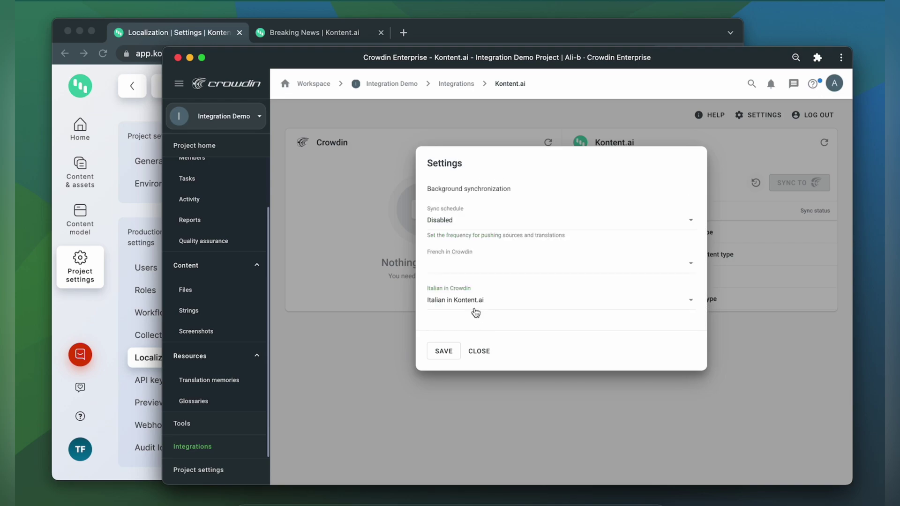
pyautogui.click(445, 351)
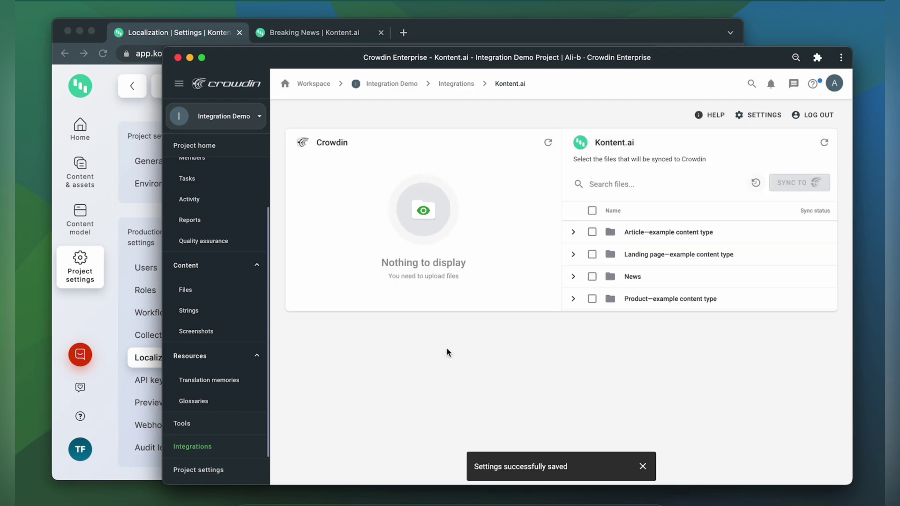
# - Sync Breaking News from the News folder into Crowdin and check its French and Italian at 100%
pyautogui.click(570, 277)
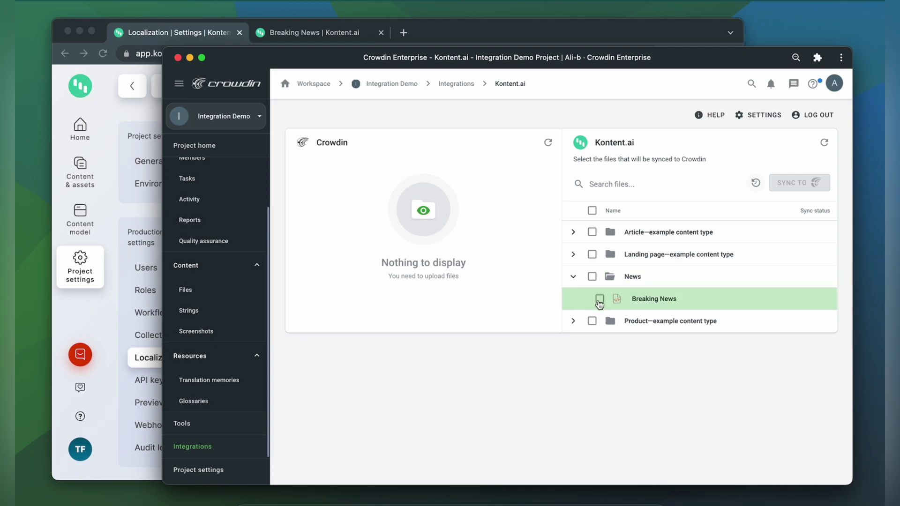
pyautogui.click(600, 299)
pyautogui.click(801, 181)
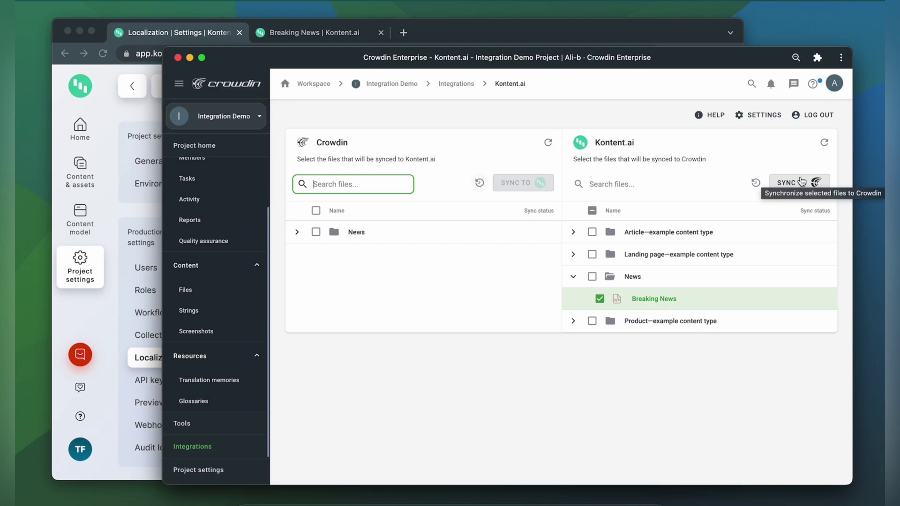
pyautogui.click(297, 232)
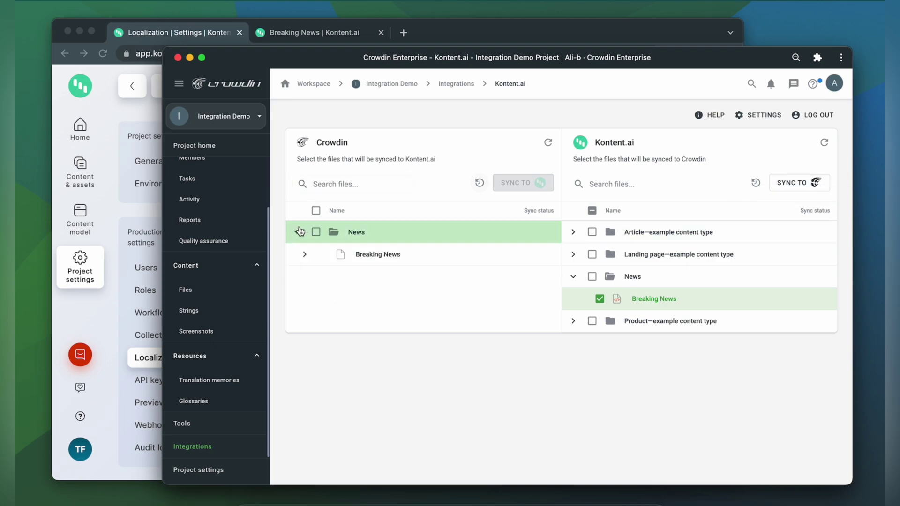
pyautogui.click(305, 253)
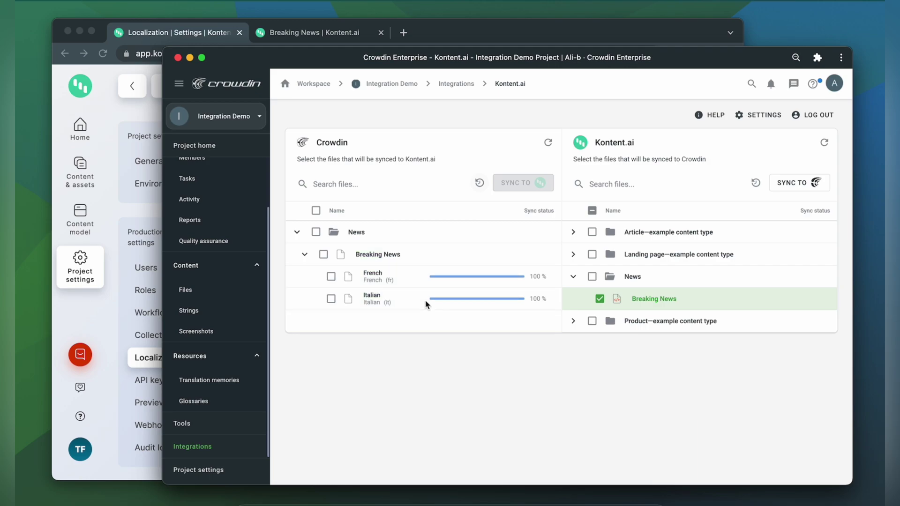
pyautogui.click(246, 150)
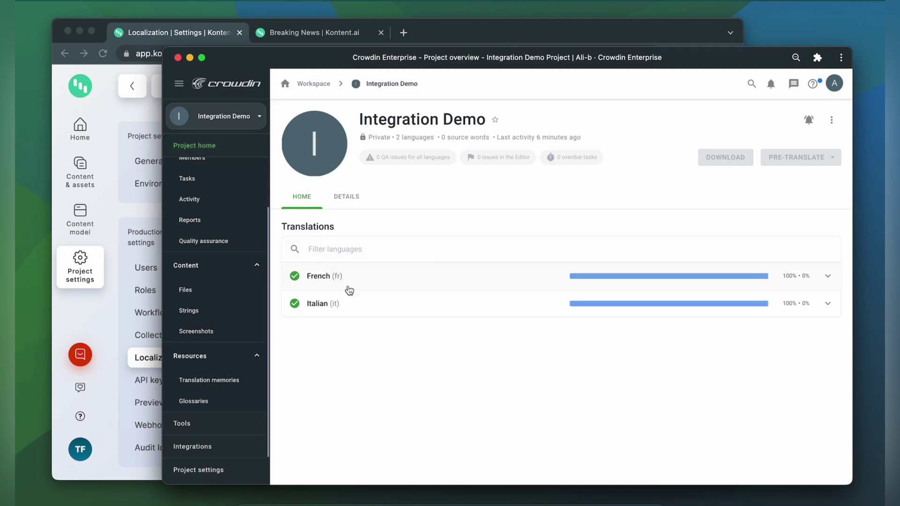
# - Review the Italian translation of Kontent/News/Breaking News.xml in the editor, then exit
pyautogui.click(361, 305)
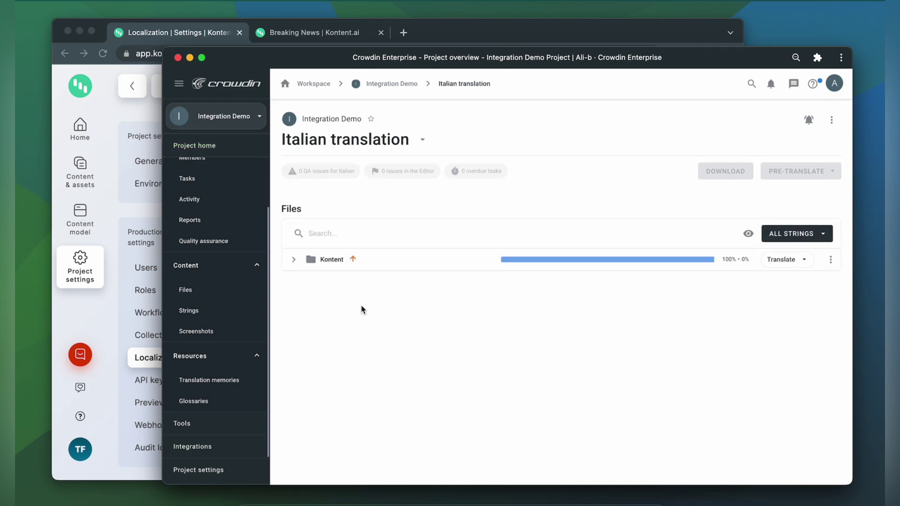
pyautogui.click(293, 260)
pyautogui.click(301, 282)
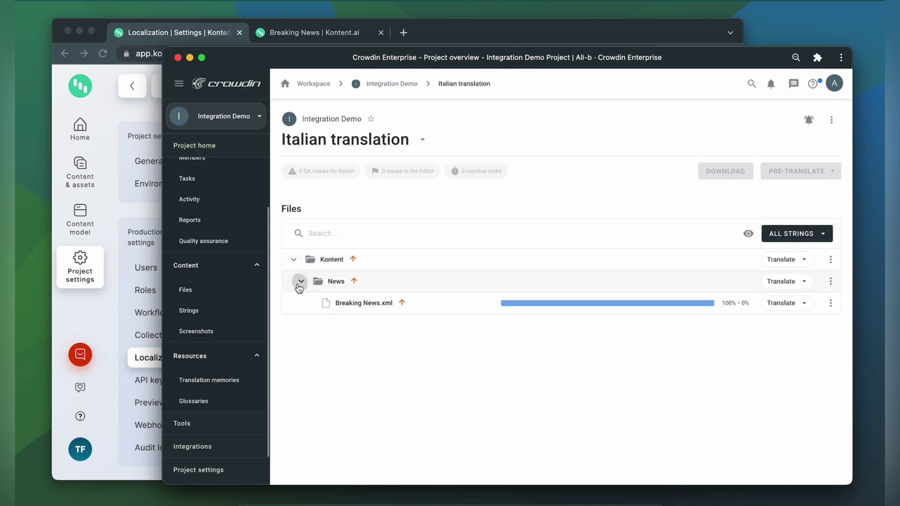
pyautogui.click(347, 304)
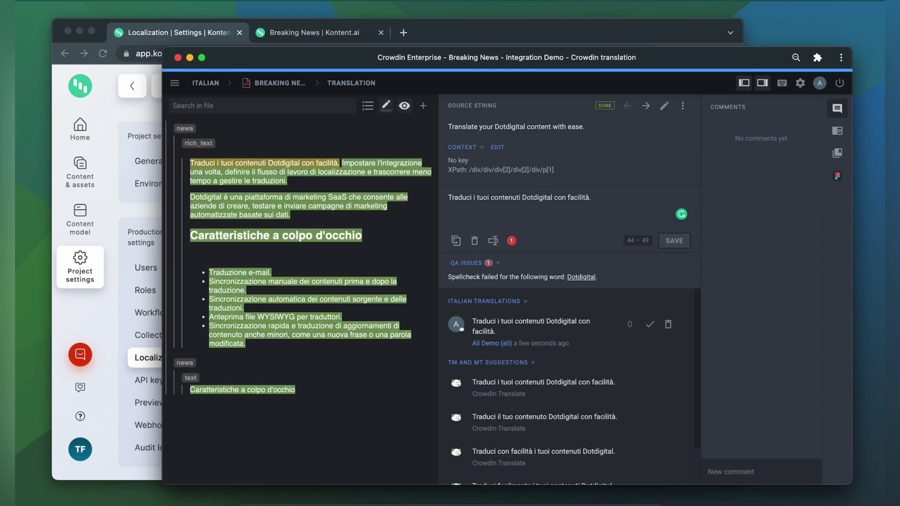
pyautogui.click(840, 83)
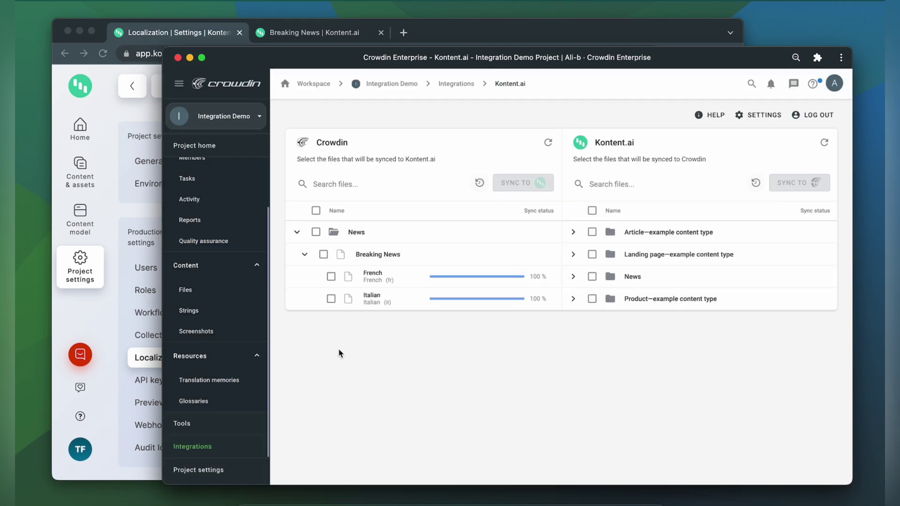
# - Sync the Italian Breaking News translation to Kontent.ai and switch to its Kontent.ai tab
pyautogui.click(331, 299)
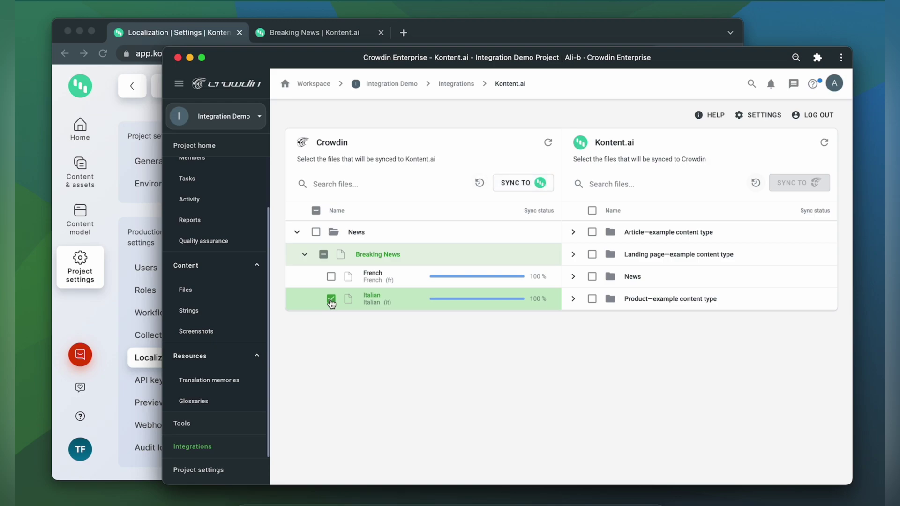
pyautogui.click(514, 184)
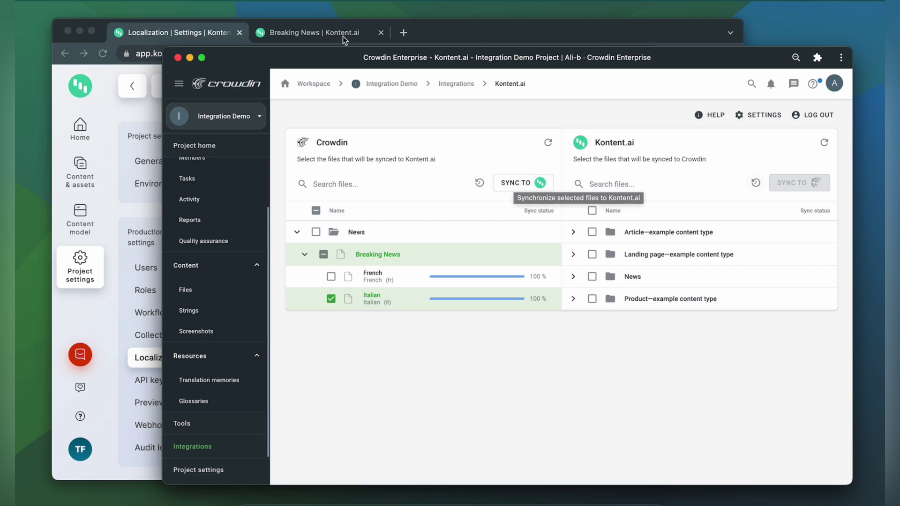
pyautogui.click(331, 31)
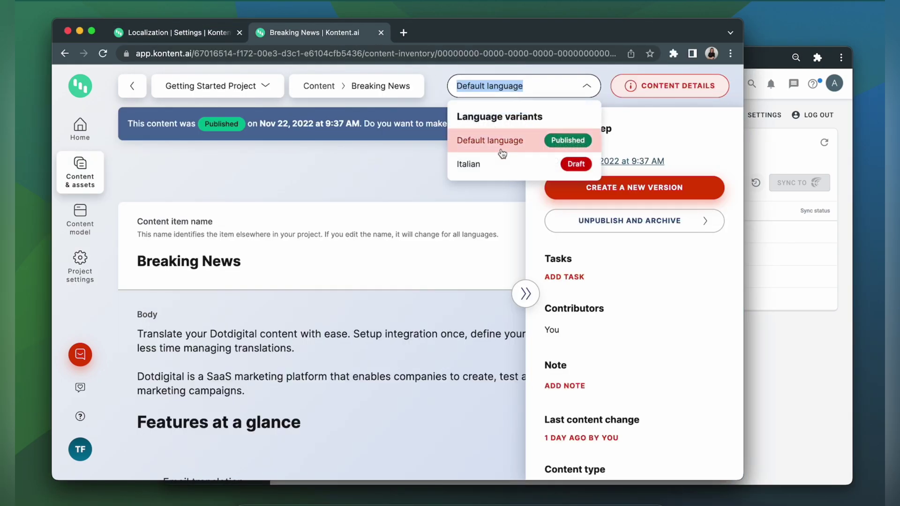
# - Switch Breaking News to its Italian variant and confirm the translated body and Draft status
pyautogui.click(492, 165)
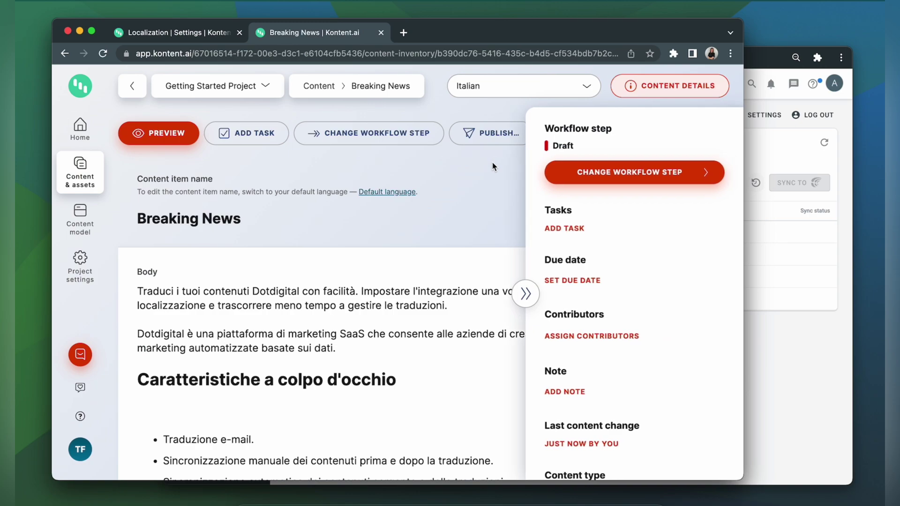
pyautogui.scroll(-3, 469, 198)
pyautogui.scroll(-3, 468, 200)
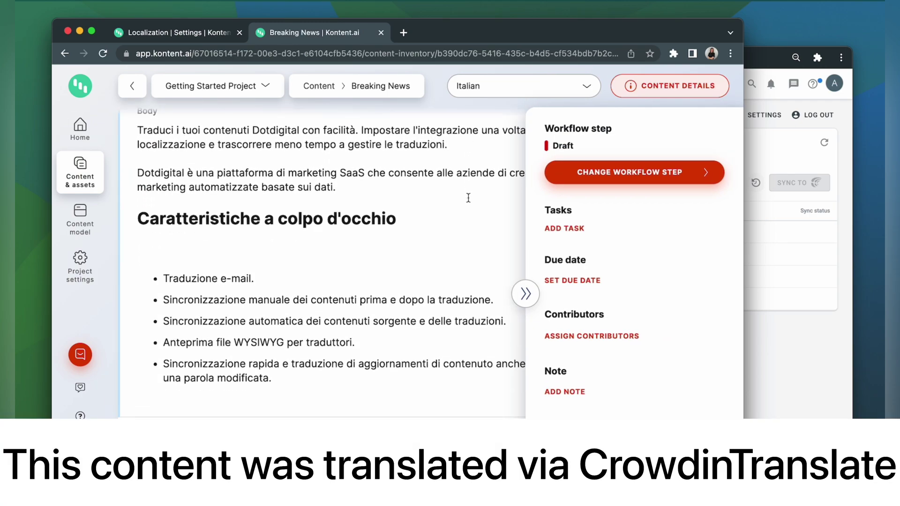
pyautogui.scroll(10, 468, 198)
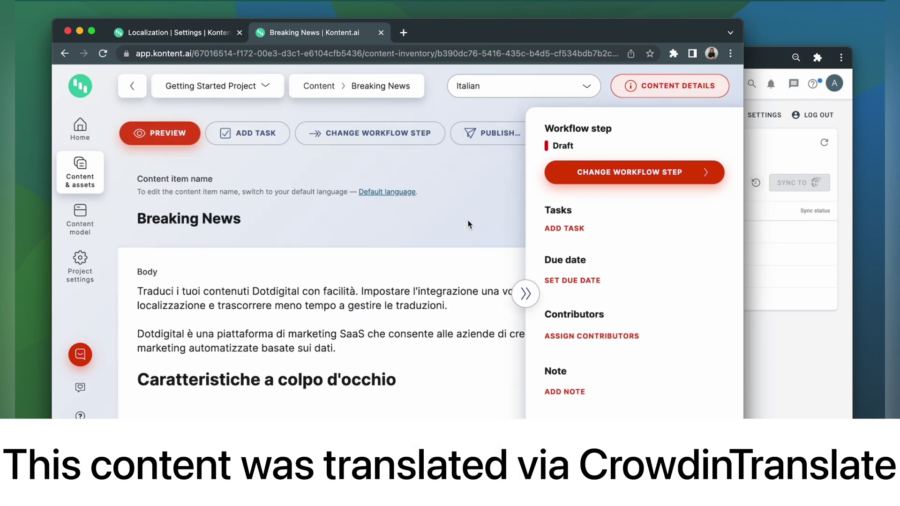
pyautogui.click(588, 89)
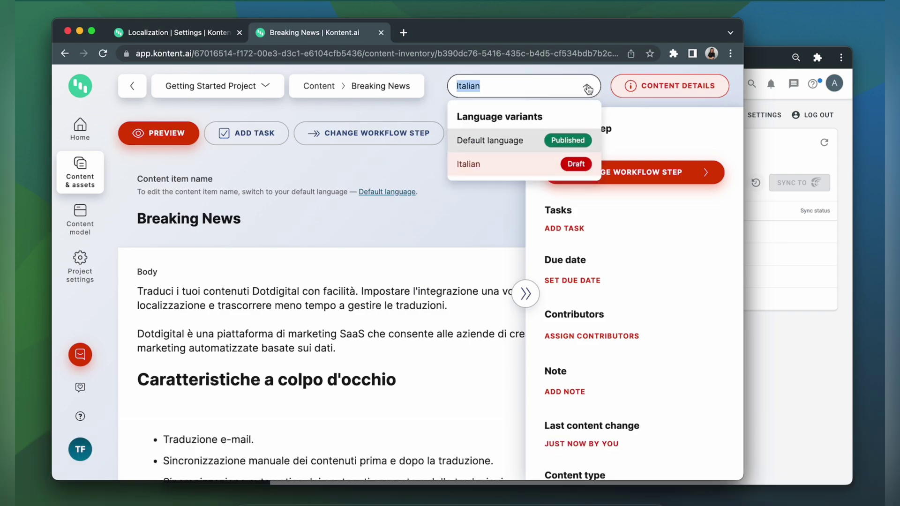